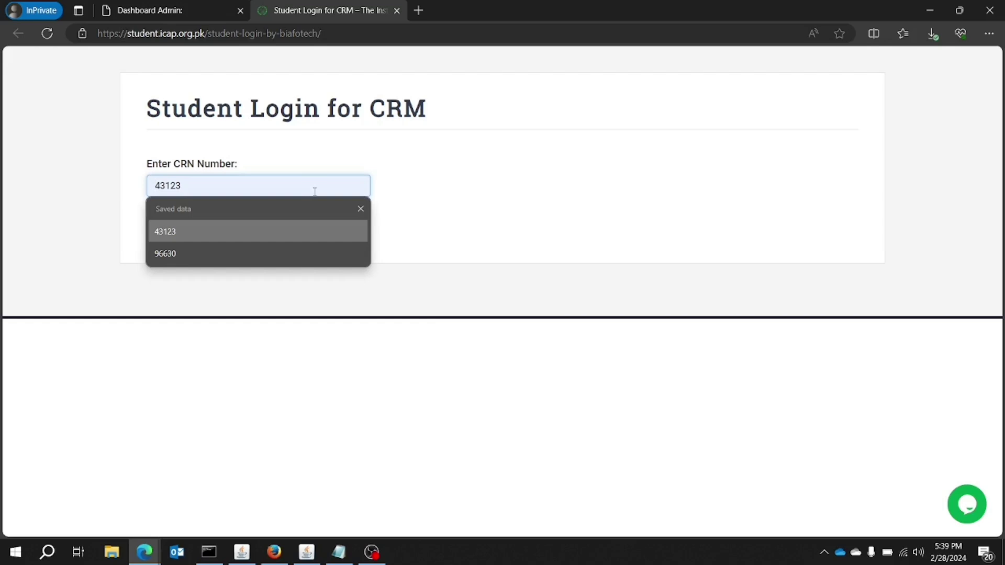
- Log in to the student CRM with the student's CRN number and open the ICAP CRM
{"action": "type", "text": "105645"}
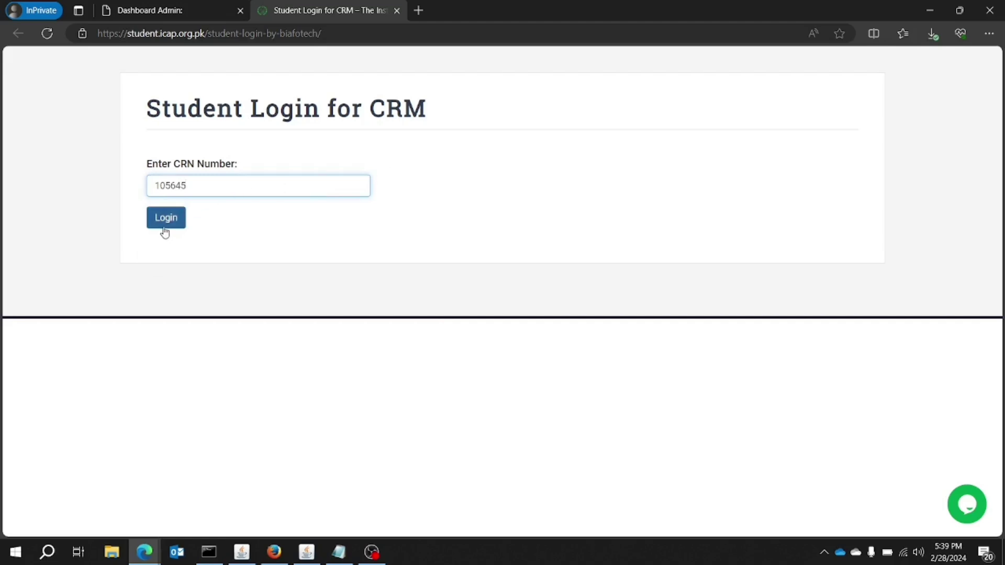
{"action": "left_click", "coordinate": [166, 229]}
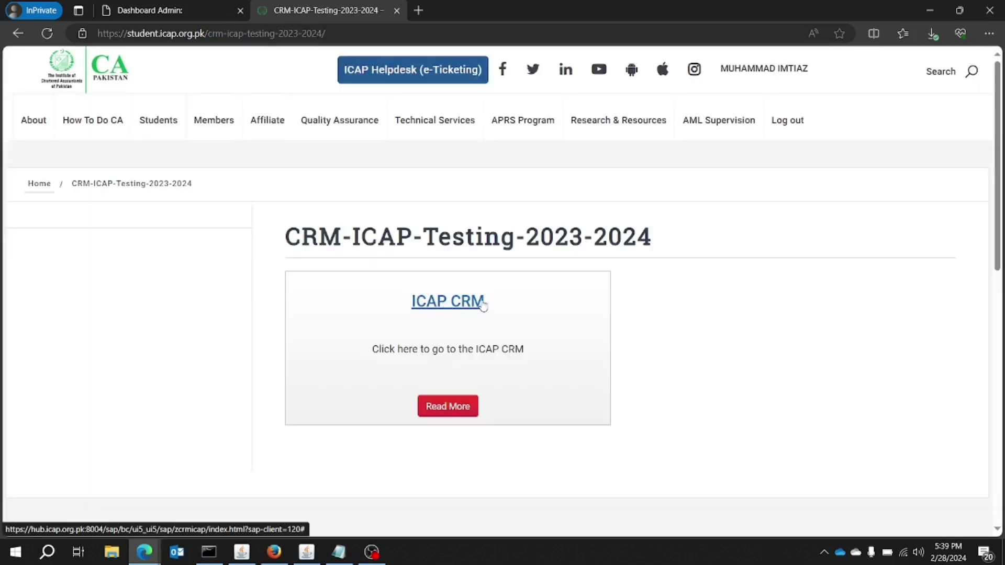
{"action": "left_click", "coordinate": [482, 304]}
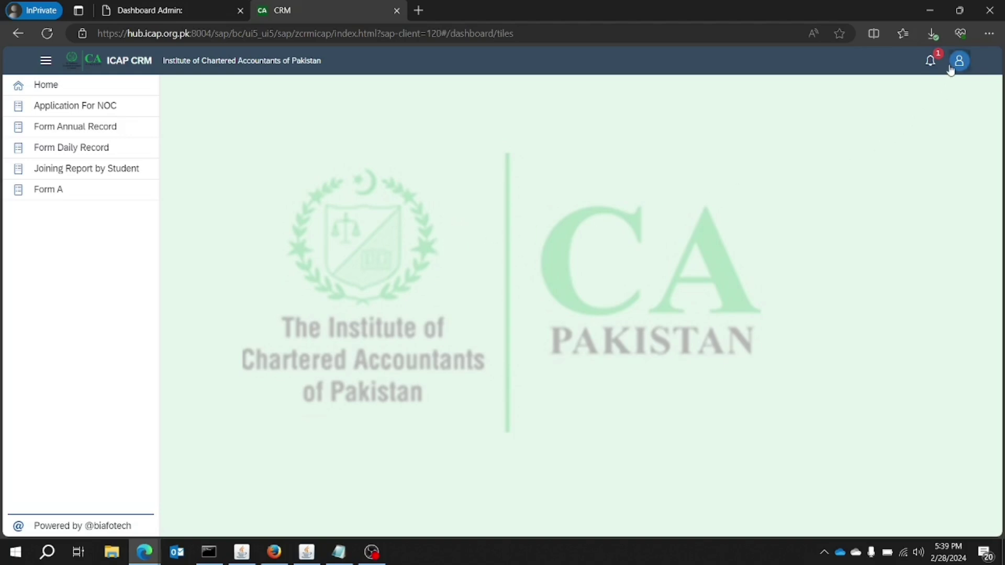
- Open the contract form from the inbox notification about the agreement and payment
{"action": "left_click", "coordinate": [929, 64]}
{"action": "left_click", "coordinate": [745, 174]}
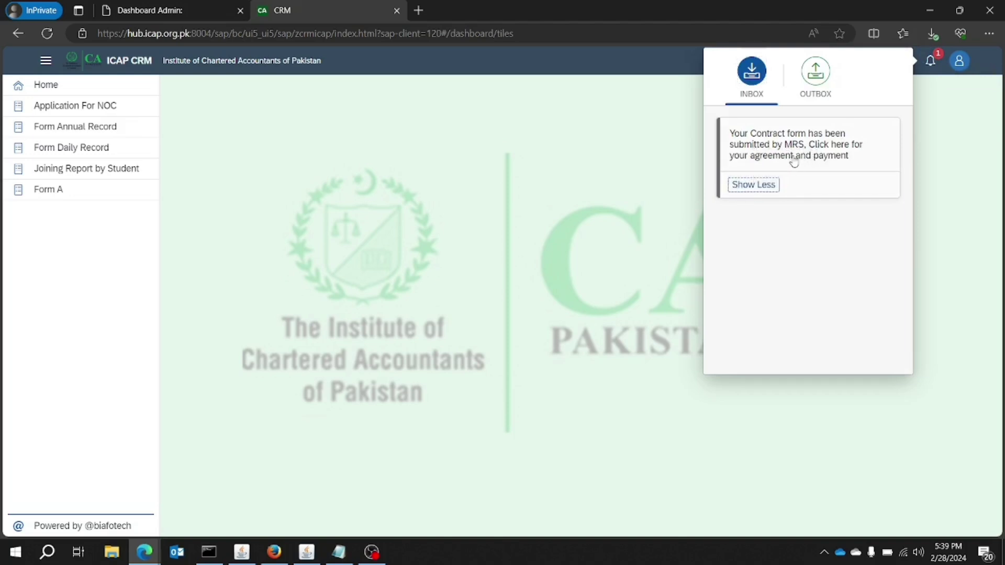
{"action": "left_click", "coordinate": [819, 155]}
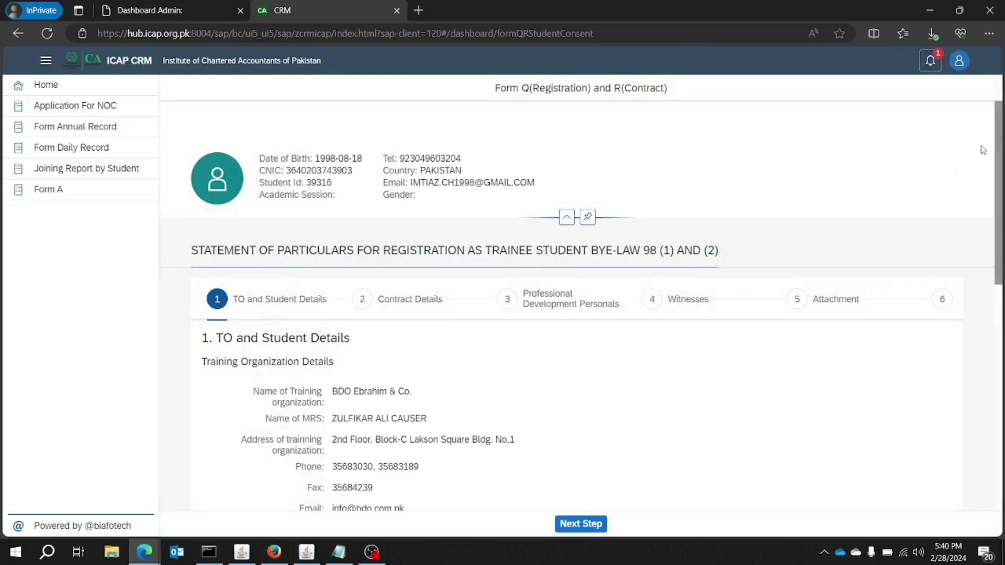
- Review the training organization, student and qualification details in section 1, and advance to Contract Details
{"action": "left_click_drag", "start_coordinate": [1001, 134], "coordinate": [1002, 216]}
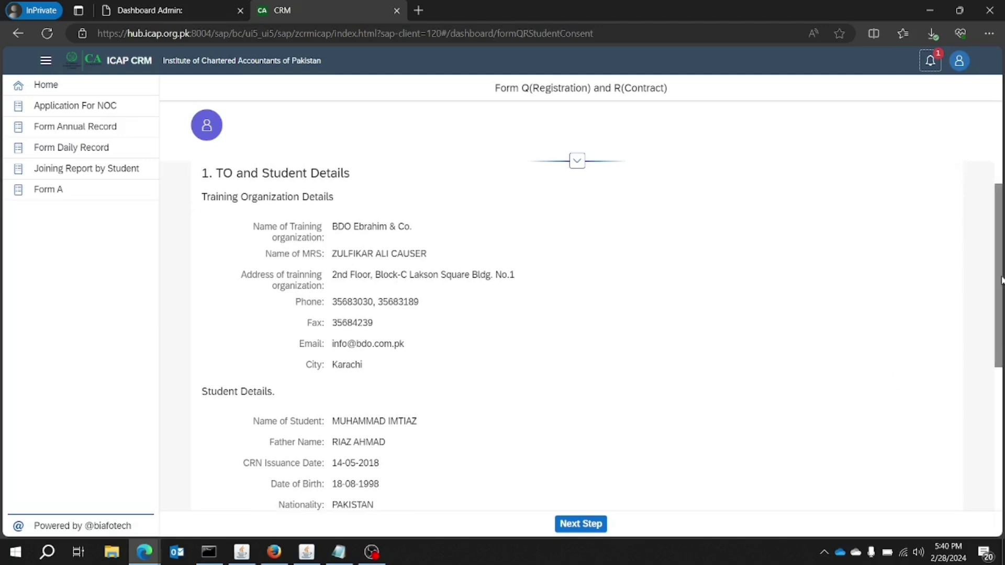
{"action": "left_click_drag", "start_coordinate": [1001, 281], "coordinate": [998, 427]}
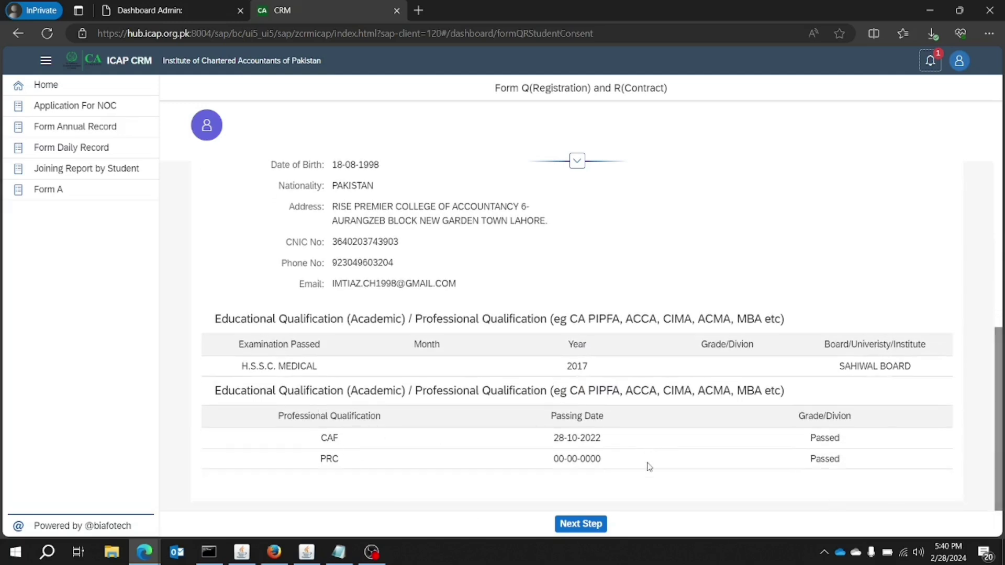
{"action": "left_click", "coordinate": [590, 525]}
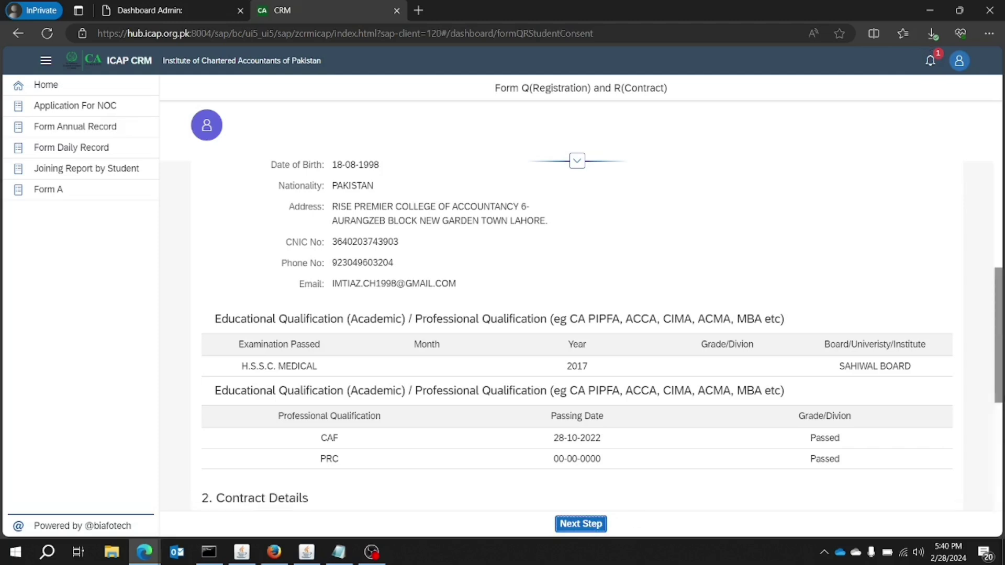
- Review the contract details, professional development personals and witnesses, advancing the form to the Attachment section
{"action": "left_click_drag", "start_coordinate": [998, 326], "coordinate": [1001, 410]}
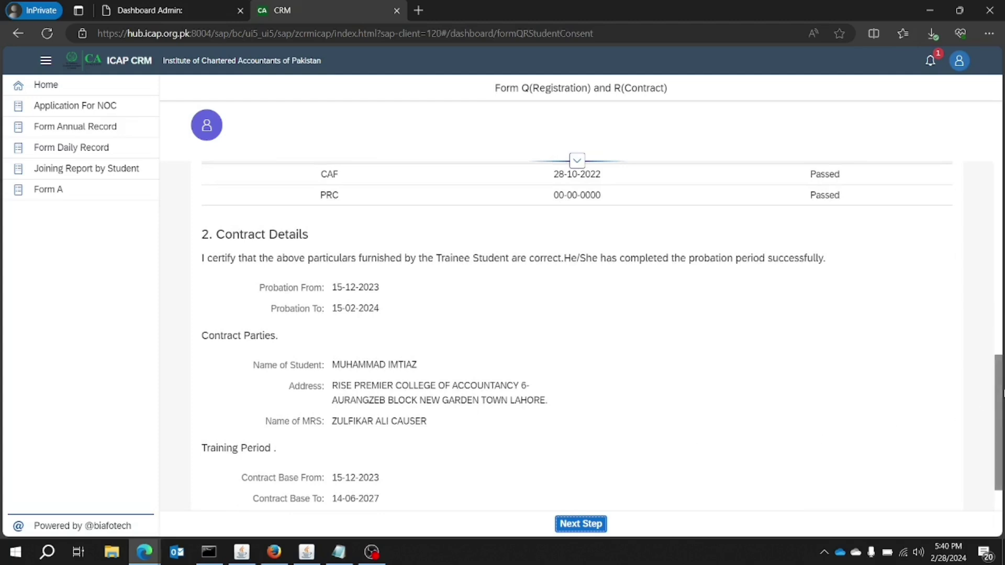
{"action": "scroll", "coordinate": [999, 392], "scroll_direction": "down", "scroll_amount": 1}
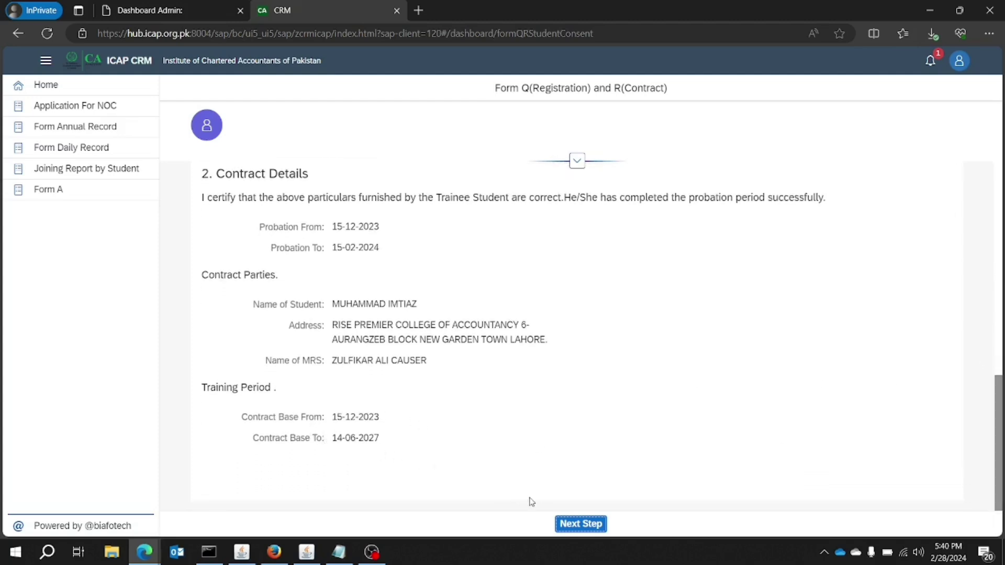
{"action": "left_click", "coordinate": [592, 524]}
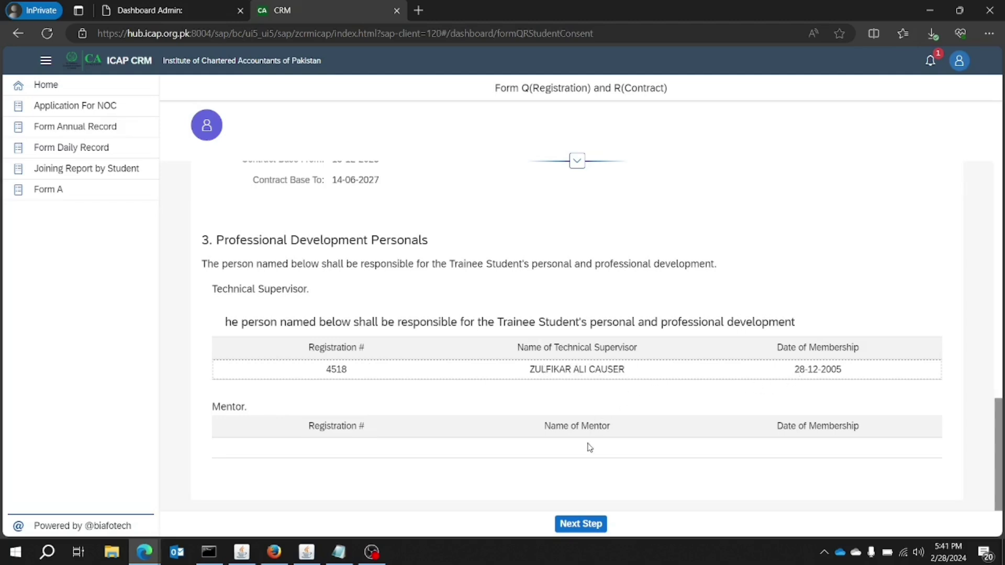
{"action": "left_click", "coordinate": [578, 524]}
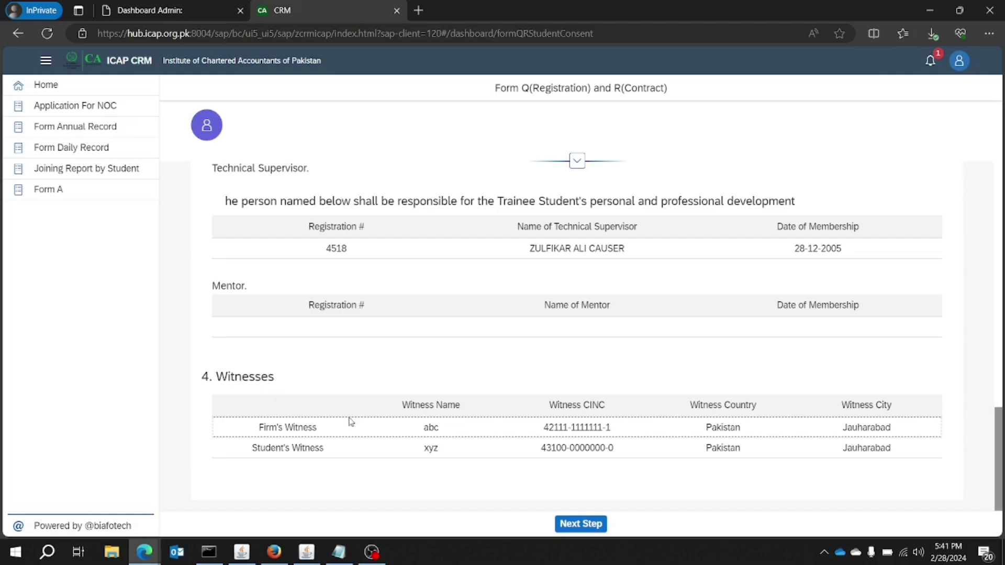
{"action": "left_click", "coordinate": [577, 526]}
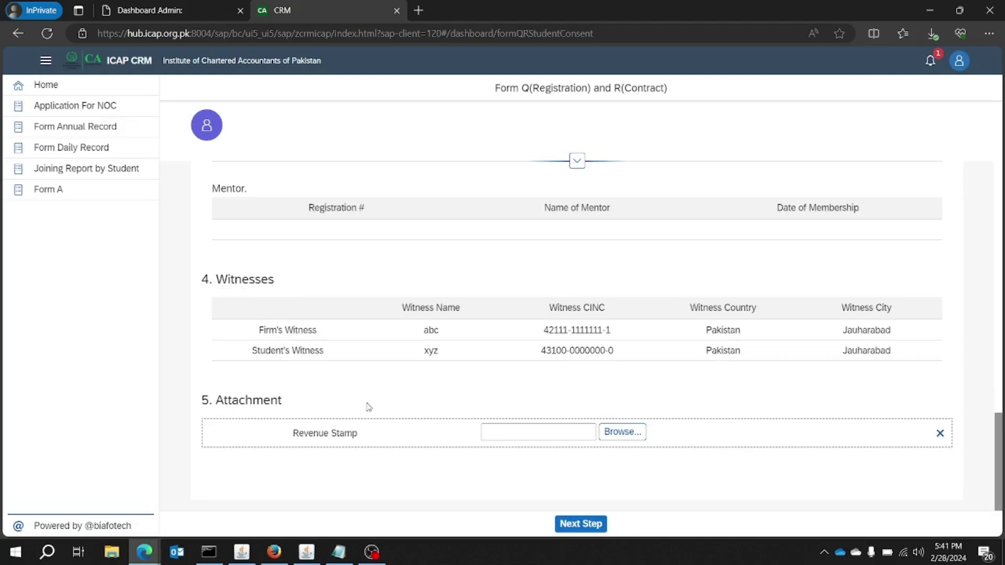
- Attach the Header TO JPG image from the Desktop as the Revenue Stamp and advance to the ICAP directive policies
{"action": "left_click", "coordinate": [628, 435]}
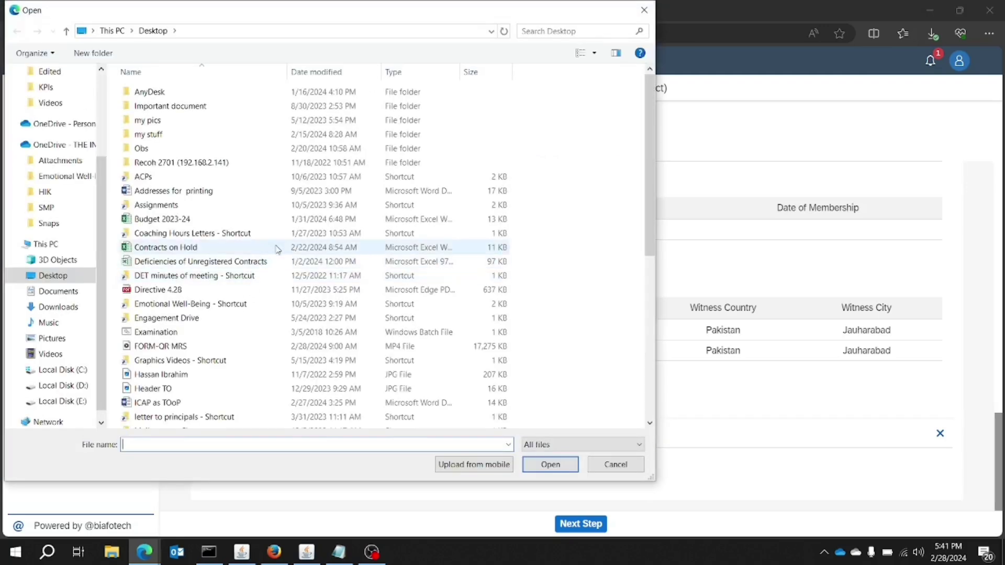
{"action": "double_click", "coordinate": [185, 388]}
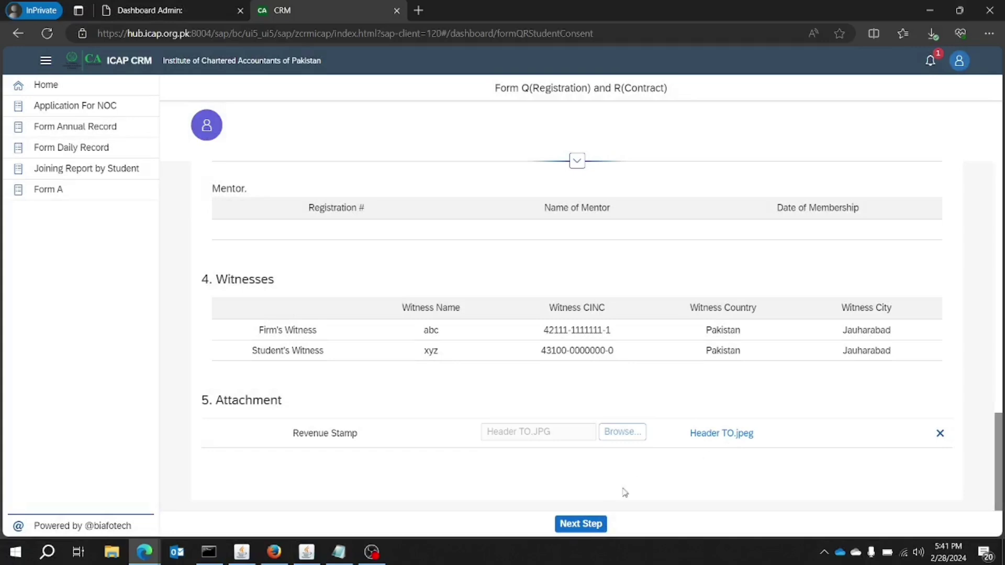
{"action": "left_click", "coordinate": [585, 524]}
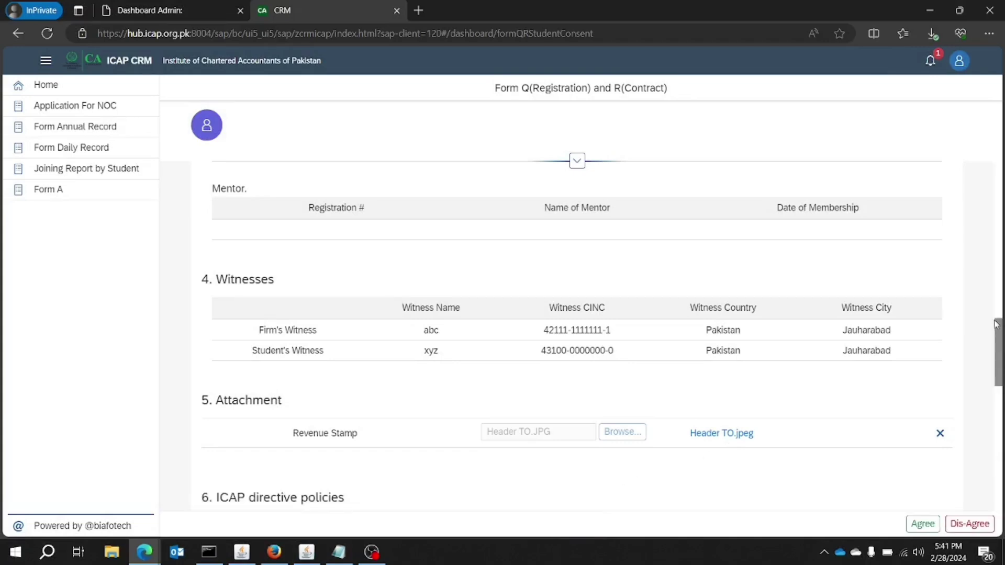
- Read through the ICAP directive policies and agree to the training contract
{"action": "scroll", "coordinate": [997, 340], "scroll_direction": "down", "scroll_amount": 5}
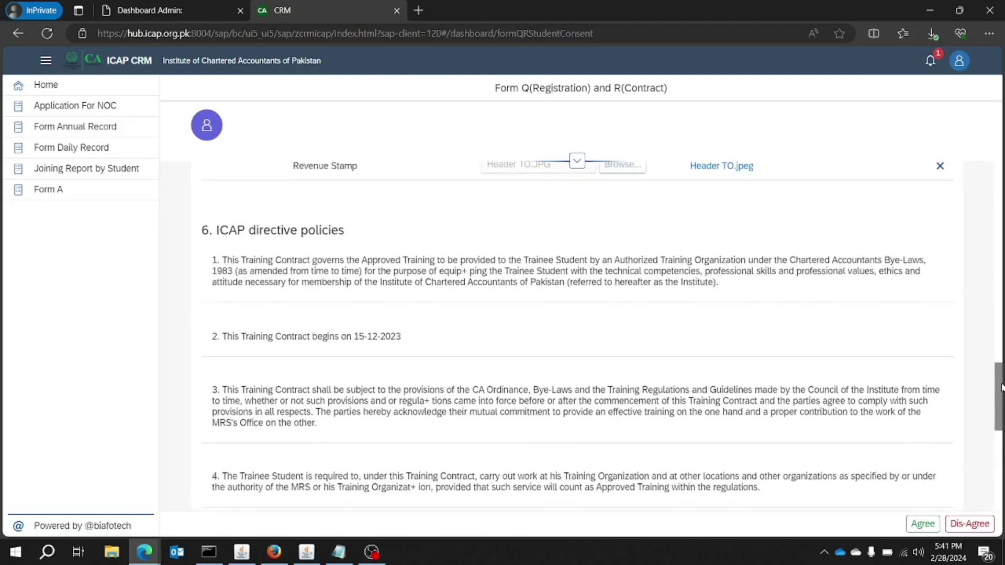
{"action": "left_click_drag", "start_coordinate": [1000, 387], "coordinate": [1000, 392]}
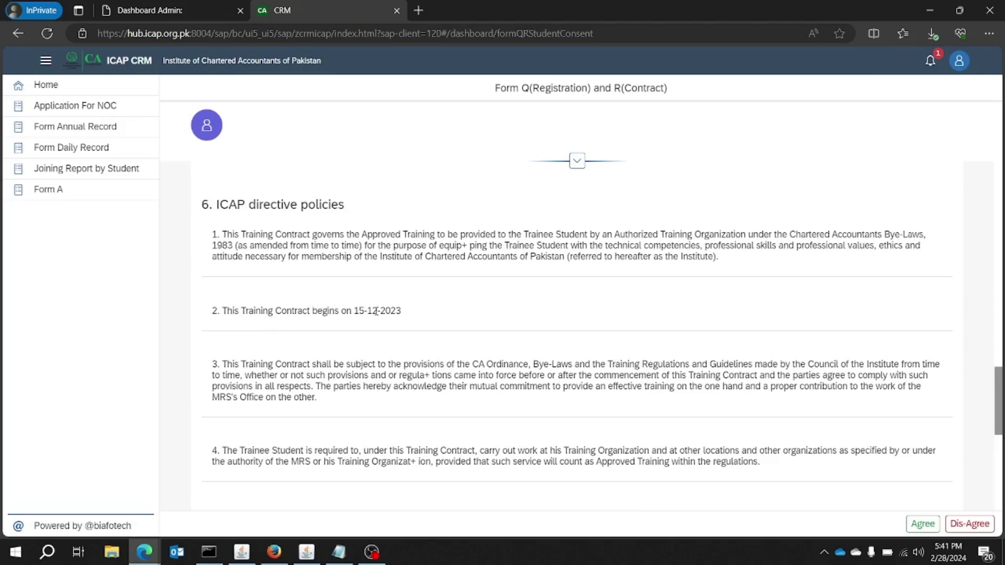
{"action": "left_click_drag", "start_coordinate": [999, 374], "coordinate": [1001, 442]}
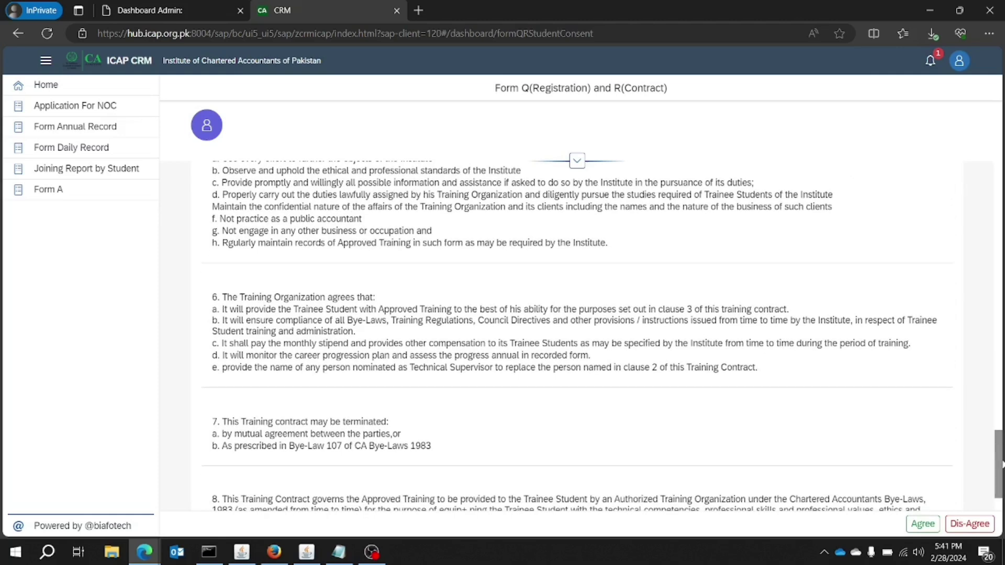
{"action": "left_click", "coordinate": [921, 524]}
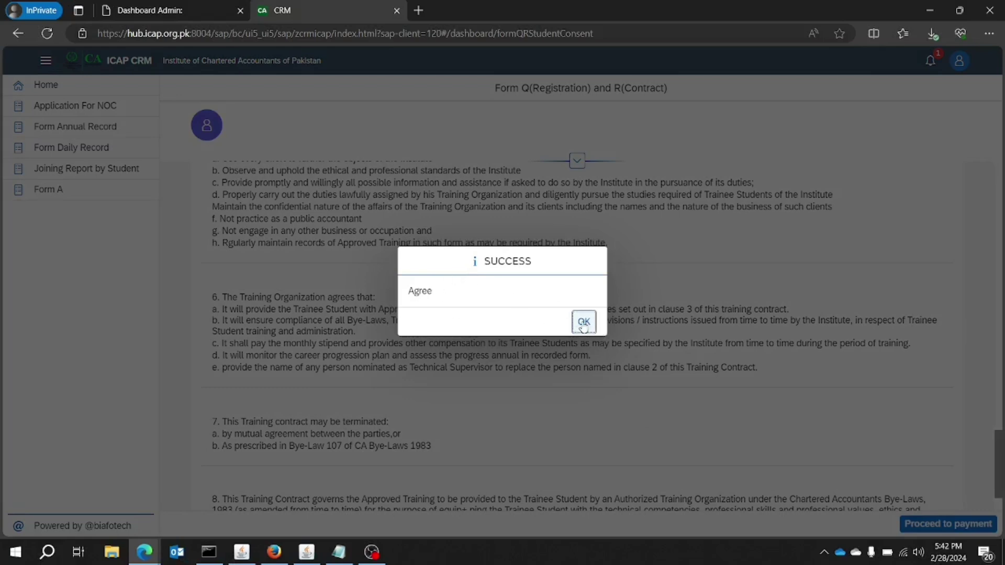
{"action": "left_click", "coordinate": [583, 322]}
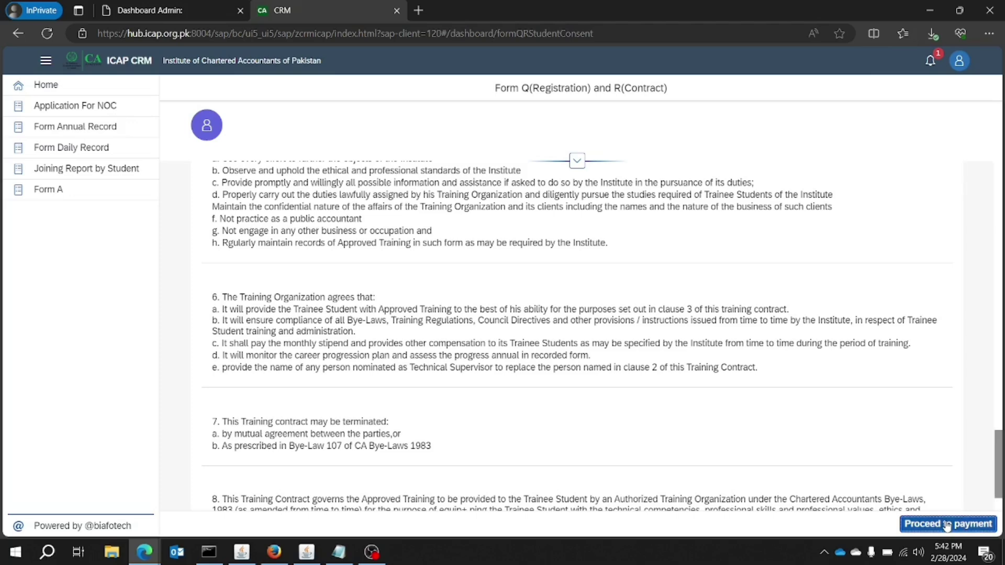
- Proceed to pay the trainee registration fee by debit/credit card, choosing Payment Card as the payment method
{"action": "left_click", "coordinate": [947, 524]}
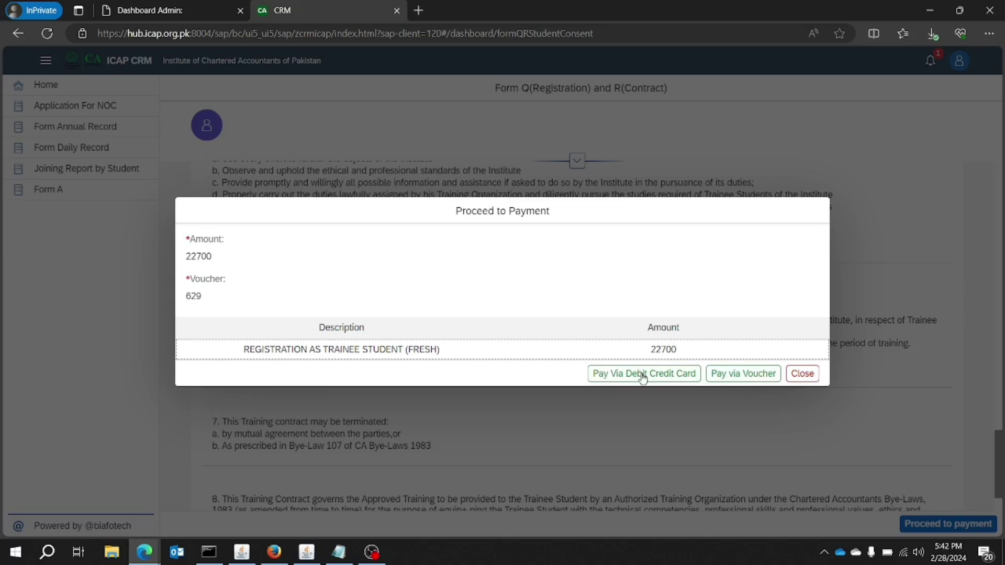
{"action": "left_click", "coordinate": [667, 381]}
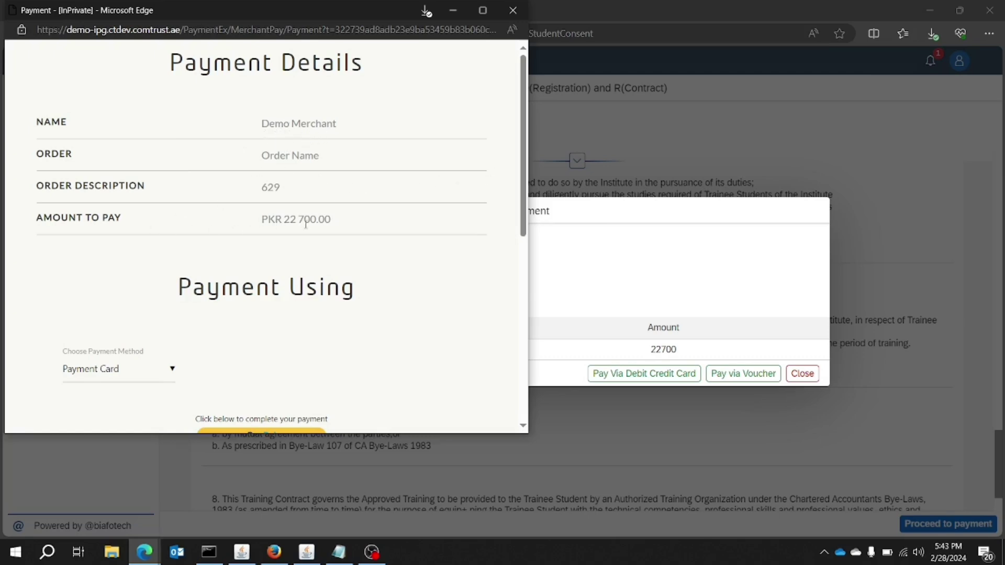
{"action": "left_click_drag", "start_coordinate": [513, 150], "coordinate": [526, 230]}
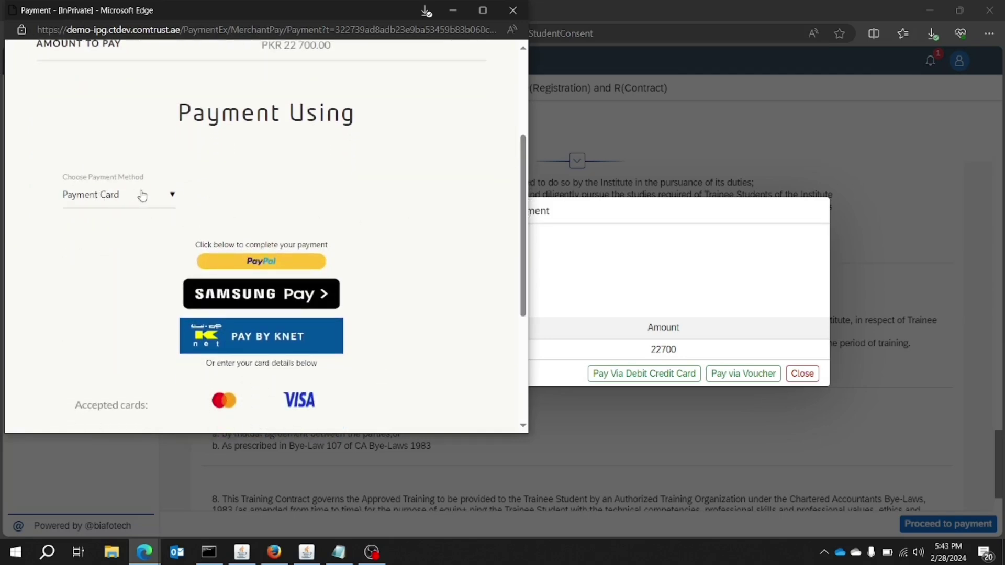
{"action": "left_click", "coordinate": [173, 196]}
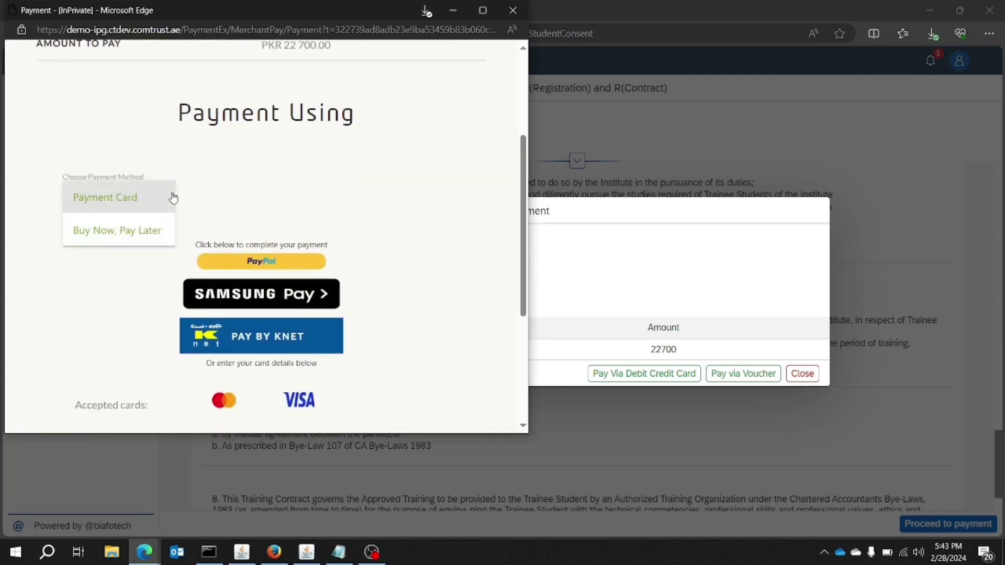
{"action": "left_click", "coordinate": [115, 203]}
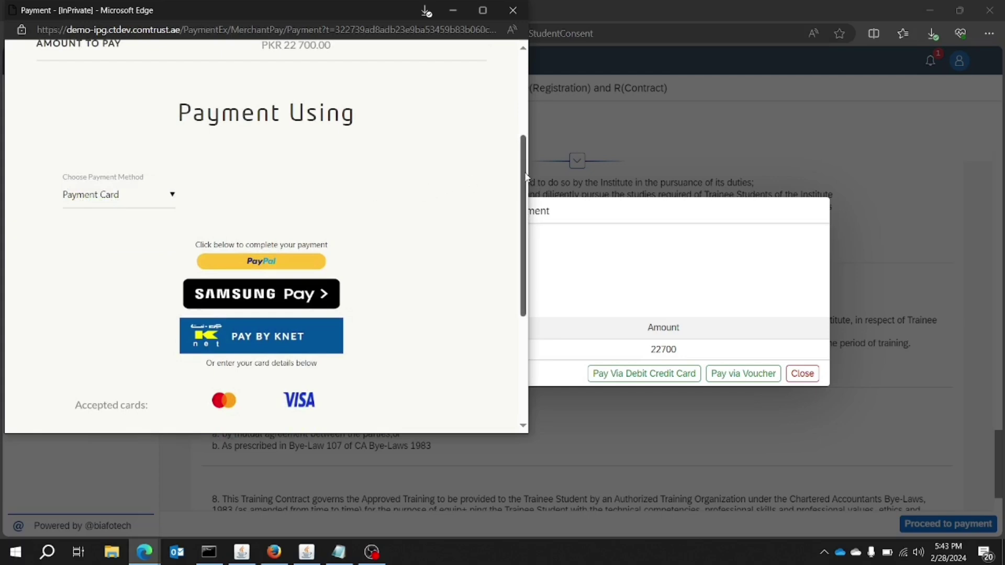
- Enter the card number in the card details of the payment form
{"action": "left_click_drag", "start_coordinate": [523, 178], "coordinate": [519, 281]}
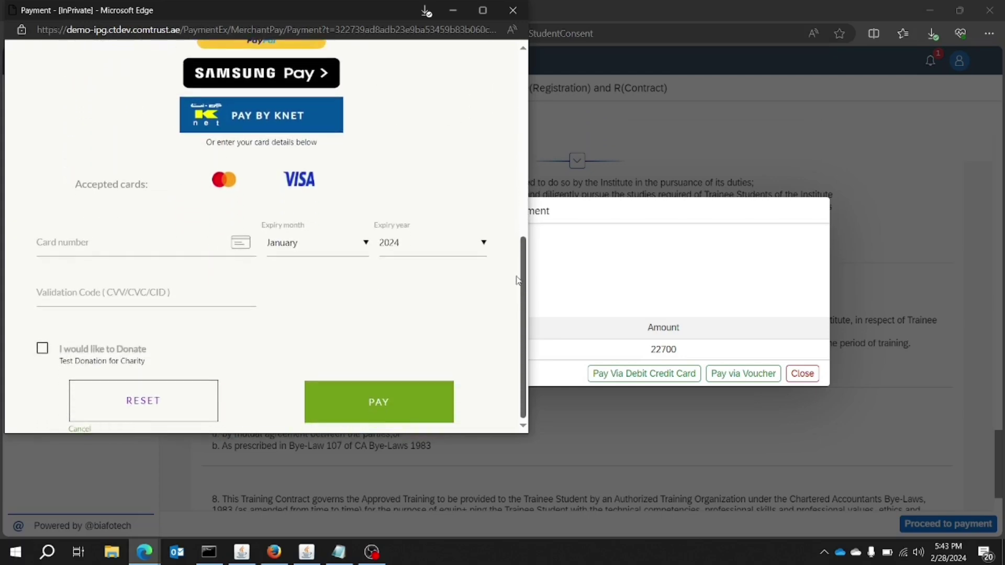
{"action": "left_click", "coordinate": [124, 246]}
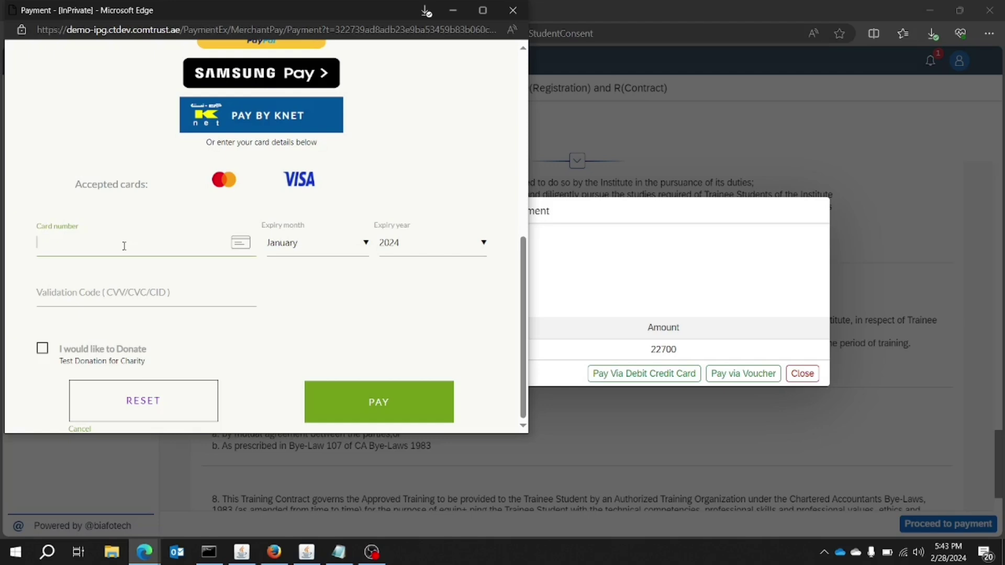
{"action": "type", "text": "42"}
{"action": "key", "text": "BackSpace"}
{"action": "type", "text": "111 1111 1111 1111"}
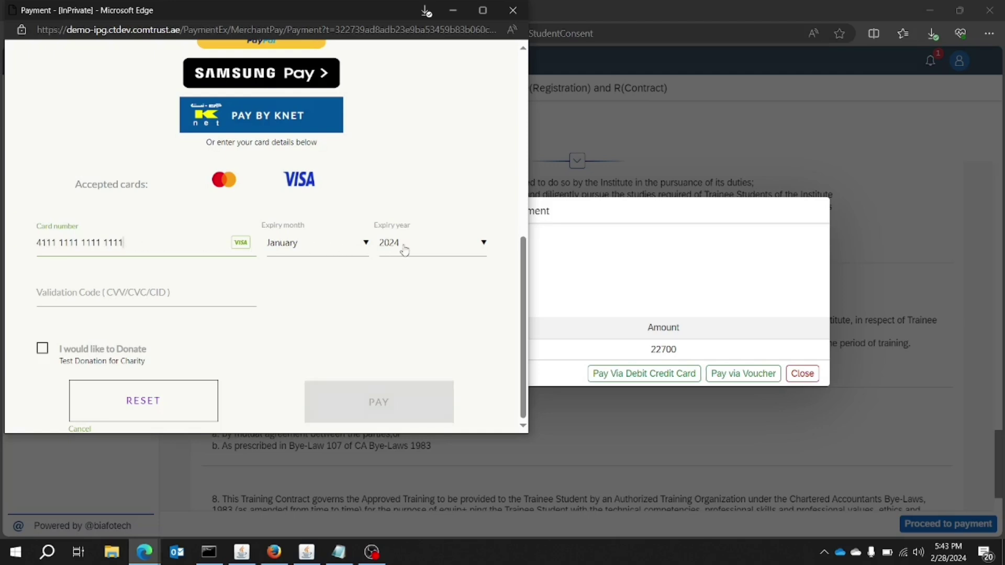
- Set the card's expiry year to 2025, enter the validation code, and submit the payment
{"action": "left_click", "coordinate": [479, 248]}
{"action": "left_click", "coordinate": [399, 278]}
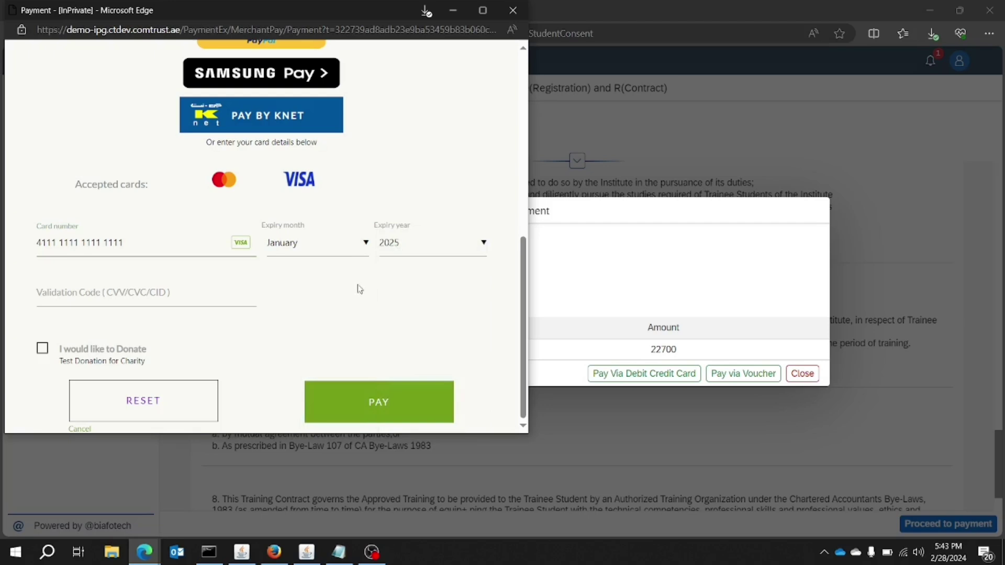
{"action": "left_click", "coordinate": [147, 295]}
{"action": "type", "text": "123"}
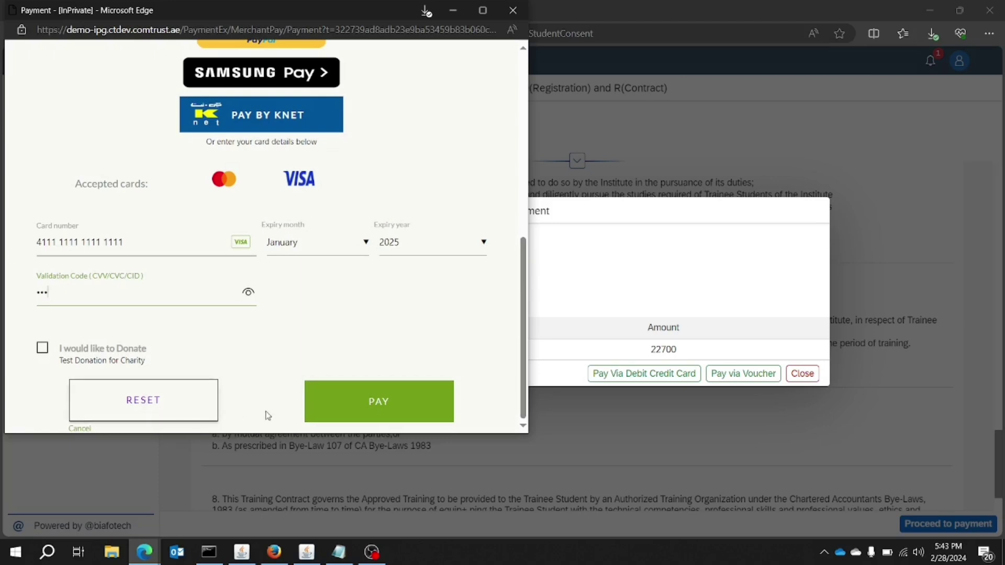
{"action": "left_click", "coordinate": [349, 405]}
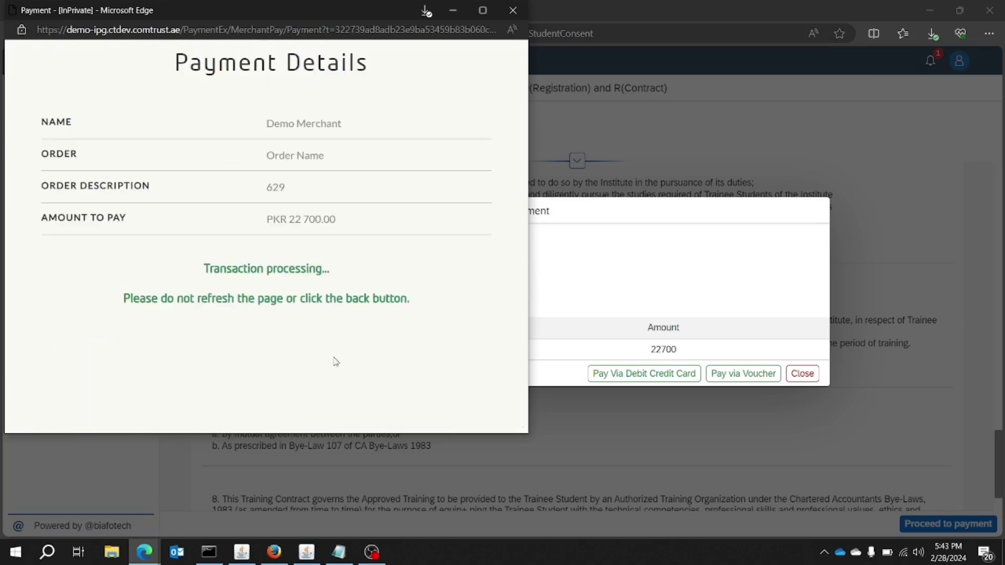